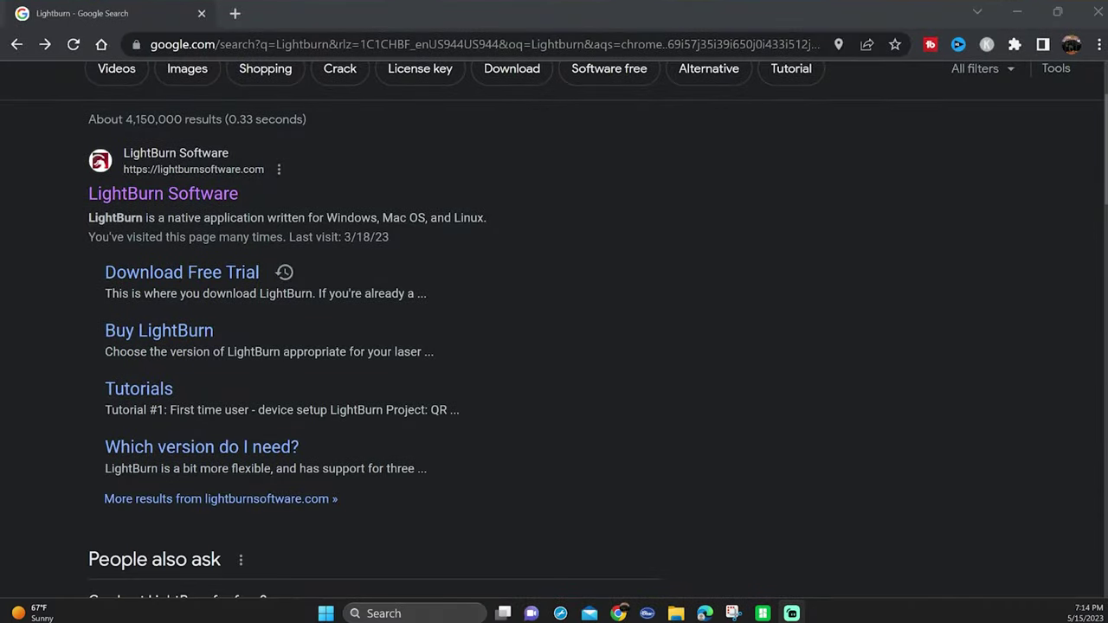
Open the official LightBurn Software site from the Google search results.
{"action": "left_click", "coordinate": [208, 196]}
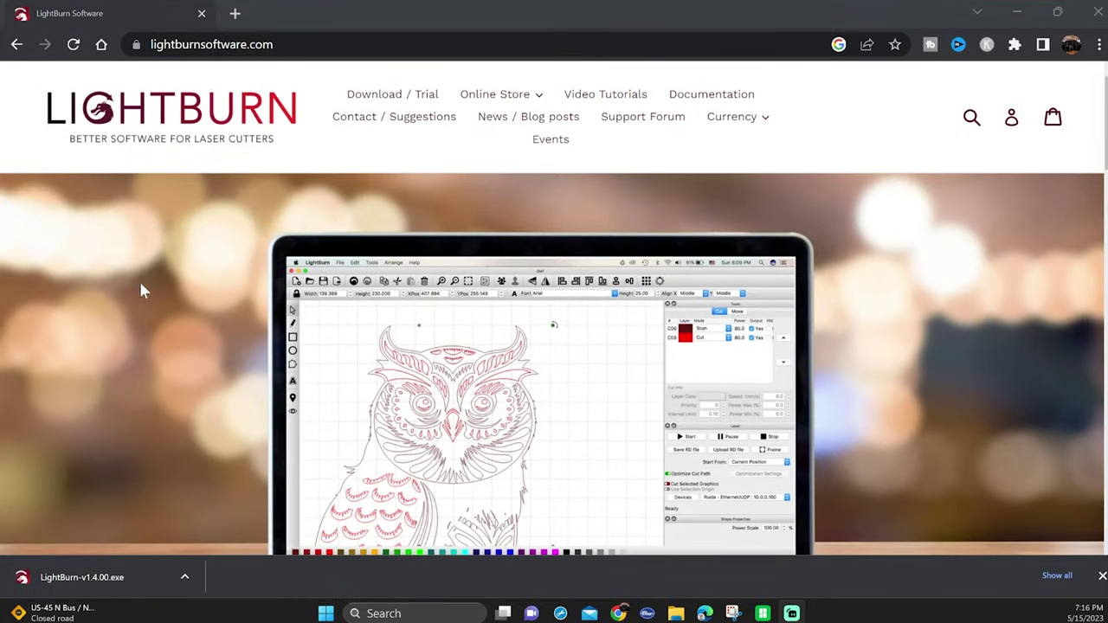
Get the LightBurn 1.4.00 Windows 64-bit installer and launch LightBurn-v1.4.00.exe from Downloads.
{"action": "left_click", "coordinate": [389, 100]}
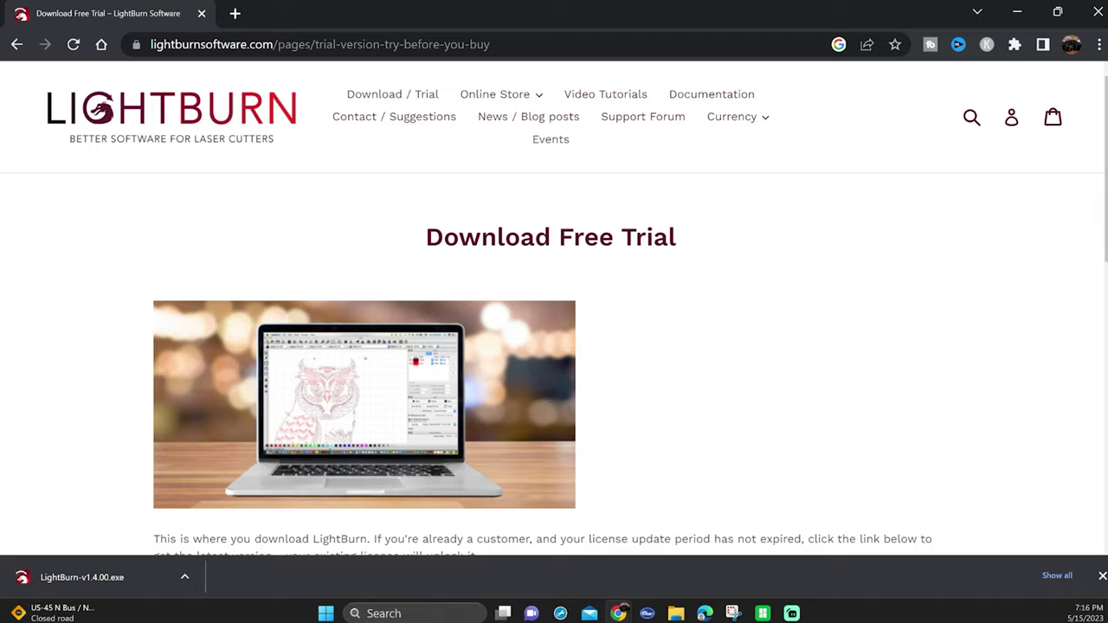
{"action": "scroll", "coordinate": [505, 277], "scroll_direction": "down", "scroll_amount": 7}
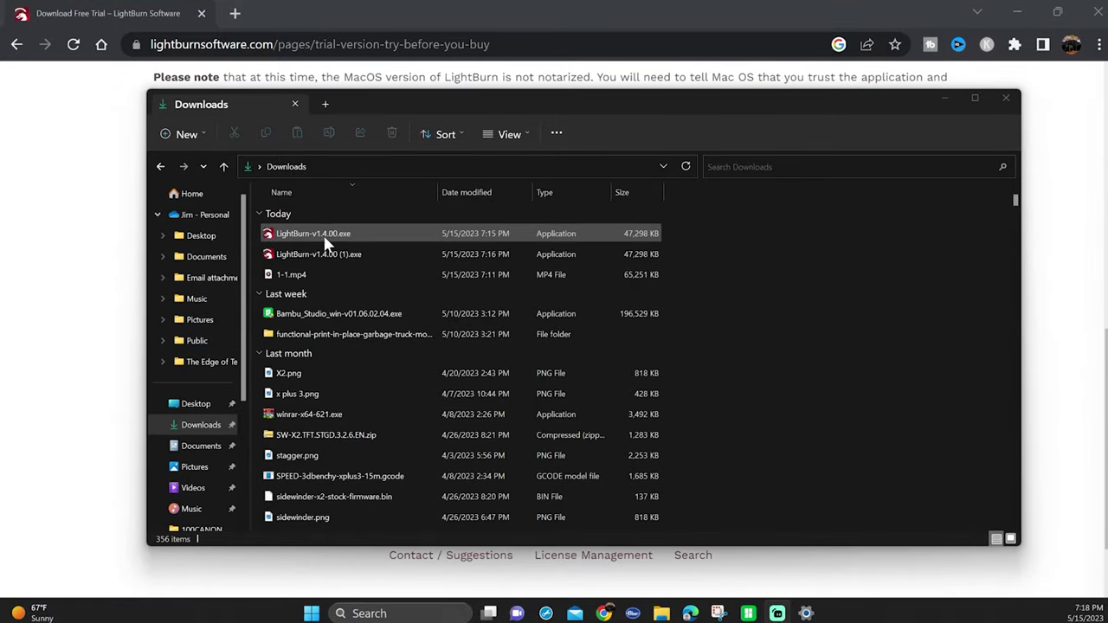
{"action": "double_click", "coordinate": [322, 236]}
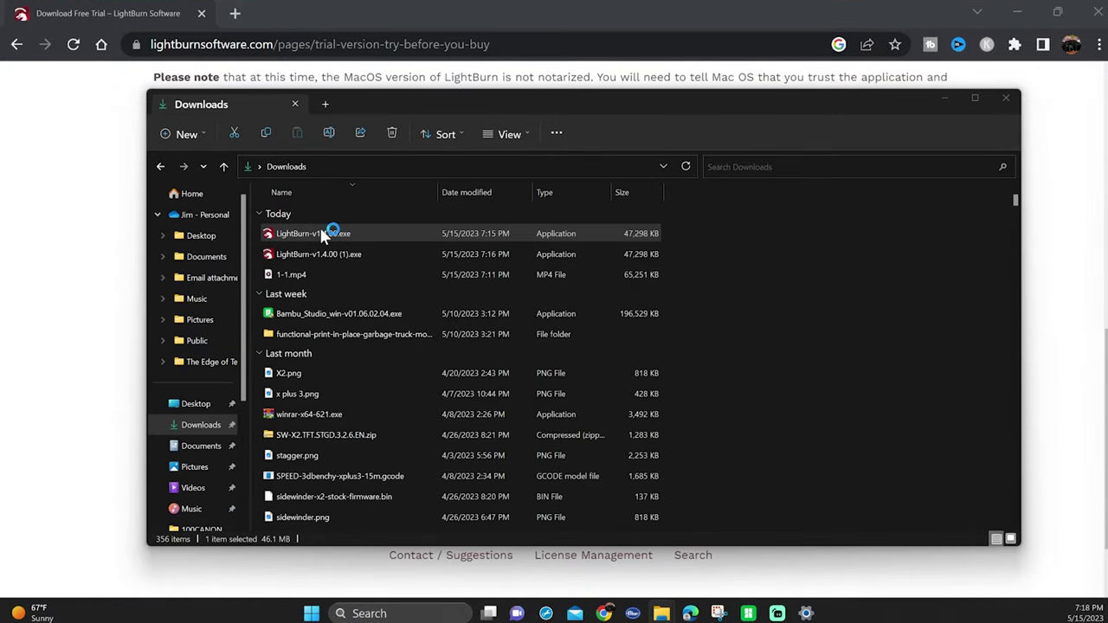
{"action": "left_click", "coordinate": [945, 97]}
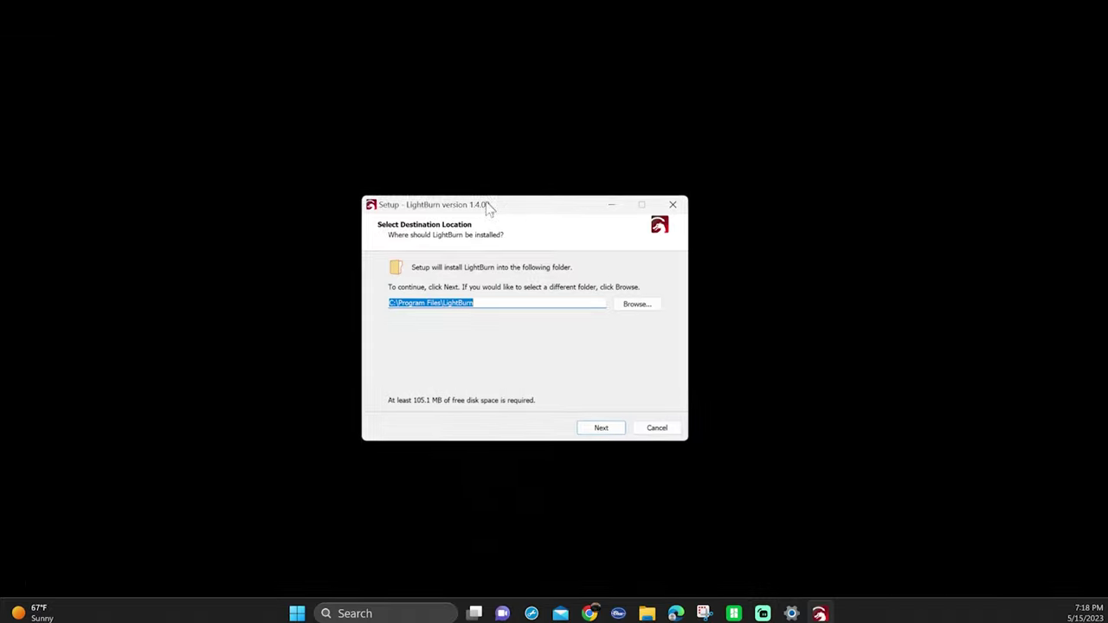
Install LightBurn 1.4.00 into the default C:\Program Files\LightBurn and Start Menu folders.
{"action": "mouse_move", "coordinate": [487, 208]}
{"action": "left_mouse_down"}
{"action": "mouse_move", "coordinate": [456, 186]}
{"action": "mouse_move", "coordinate": [479, 189]}
{"action": "left_mouse_up"}
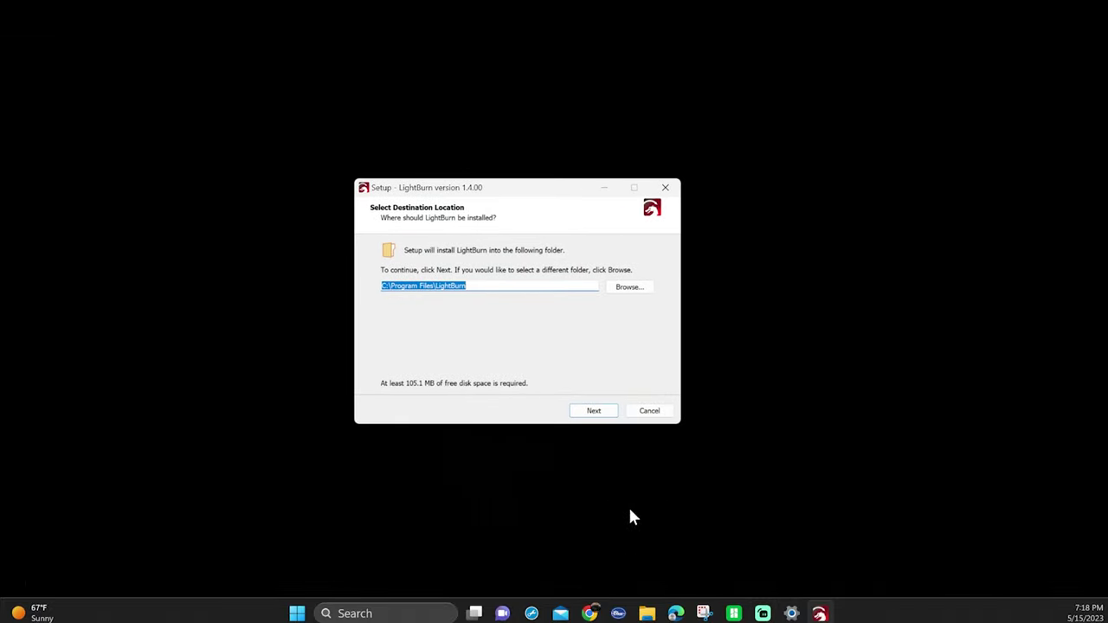
{"action": "left_click", "coordinate": [597, 414]}
{"action": "left_click", "coordinate": [597, 414]}
{"action": "left_click", "coordinate": [598, 414]}
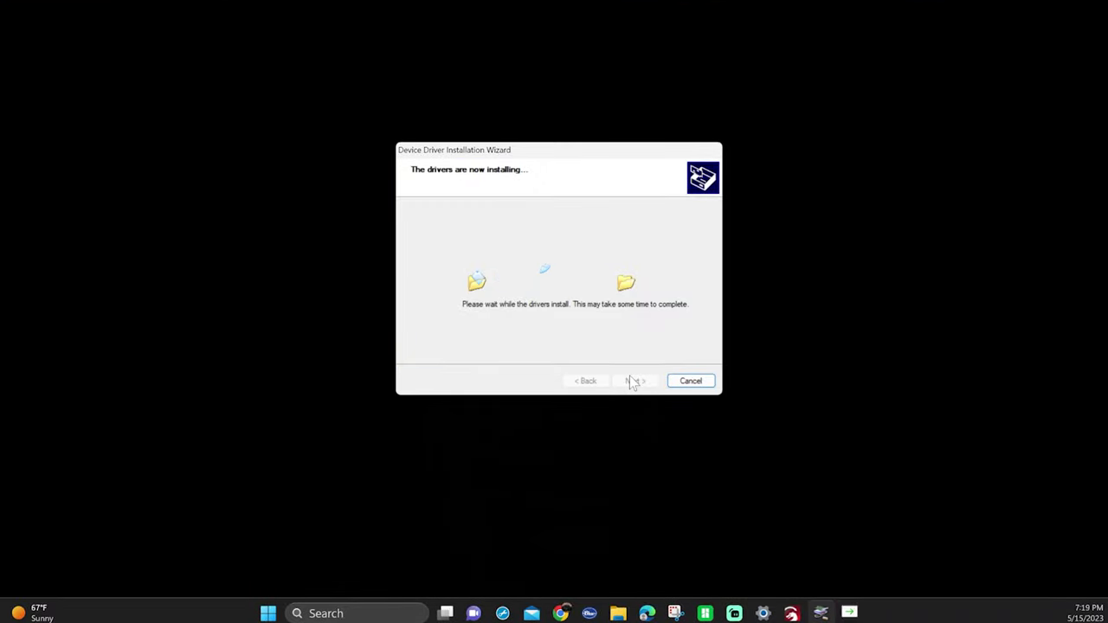
Approve the Windows Security prompt to install the EzCad2 galvo driver.
{"action": "left_click_drag", "start_coordinate": [421, 181], "coordinate": [533, 223]}
{"action": "left_click", "coordinate": [629, 315]}
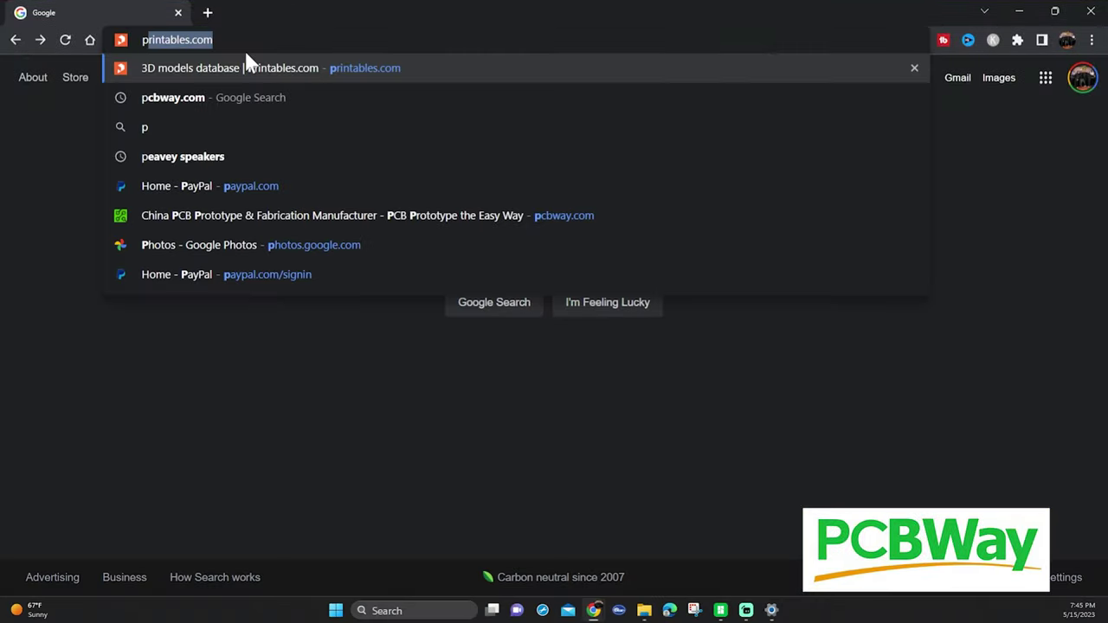
Load pcbway.com, compare Sheet Metal and 3D Printing quotes, and open the 3D printing service page.
{"action": "type", "text": "cbway.com"}
{"action": "key", "text": "Return"}
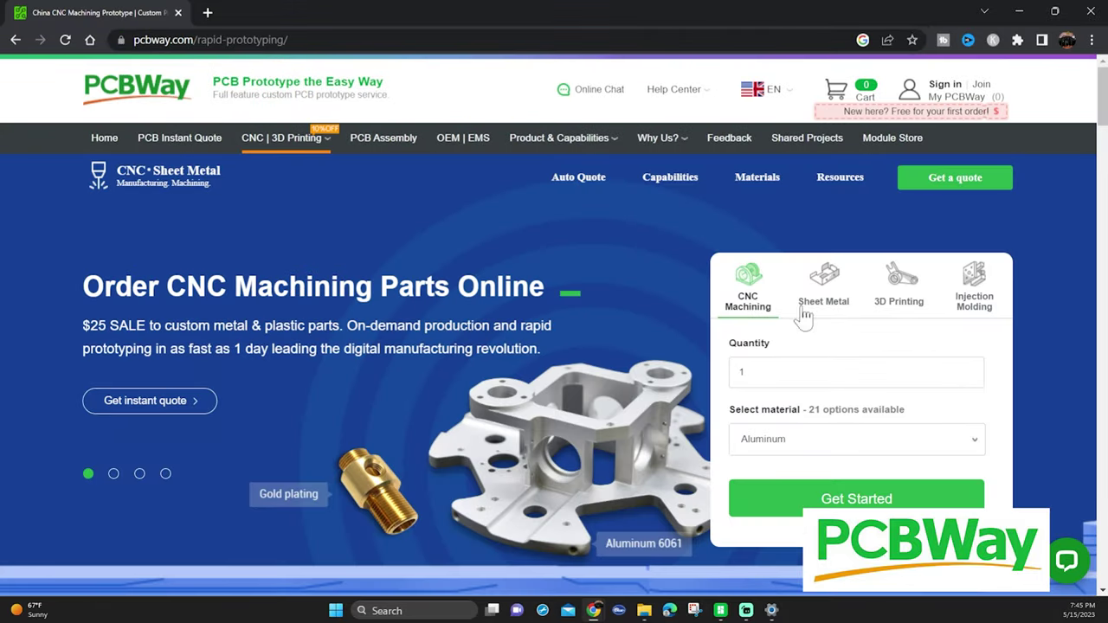
{"action": "left_click", "coordinate": [809, 305]}
{"action": "left_click", "coordinate": [899, 284]}
{"action": "scroll", "coordinate": [561, 468], "scroll_direction": "down", "scroll_amount": 7}
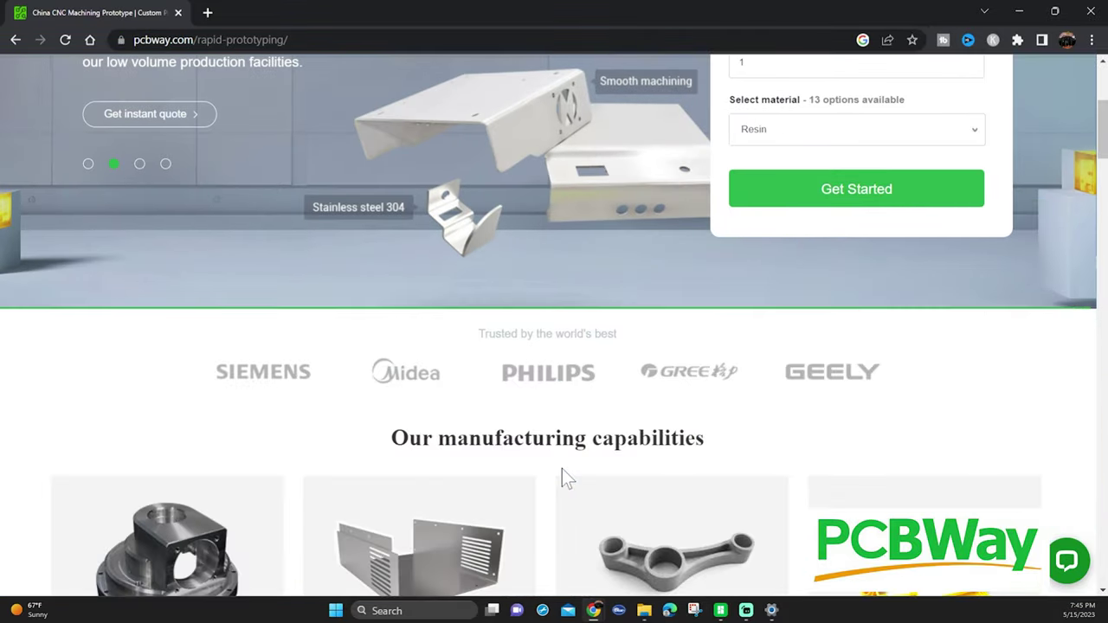
{"action": "left_click", "coordinate": [670, 441]}
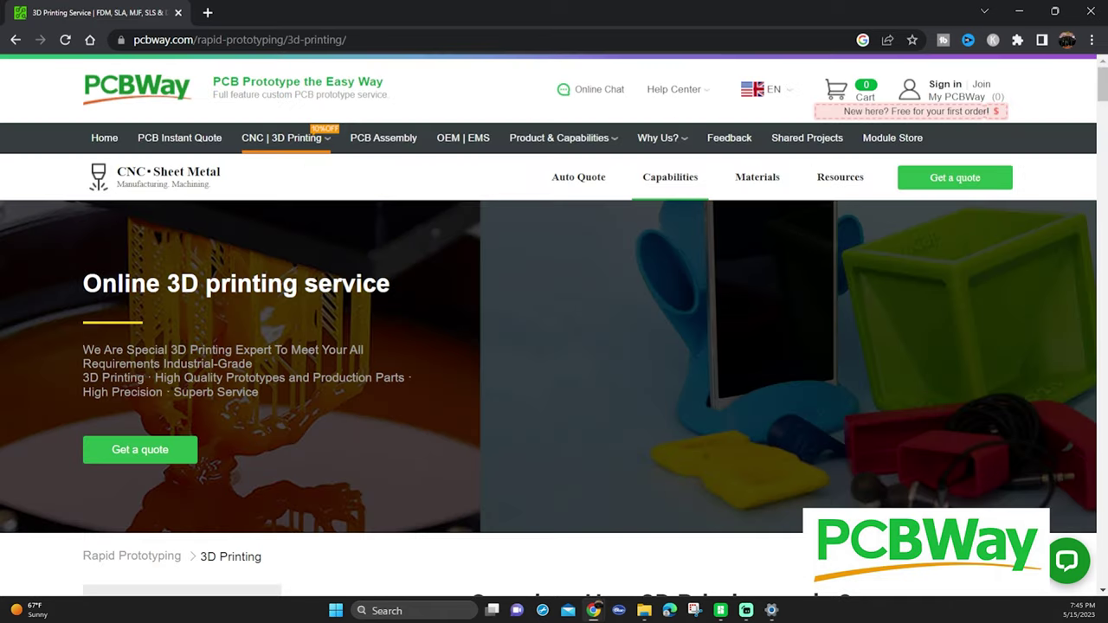
{"action": "scroll", "coordinate": [372, 498], "scroll_direction": "down", "scroll_amount": 10}
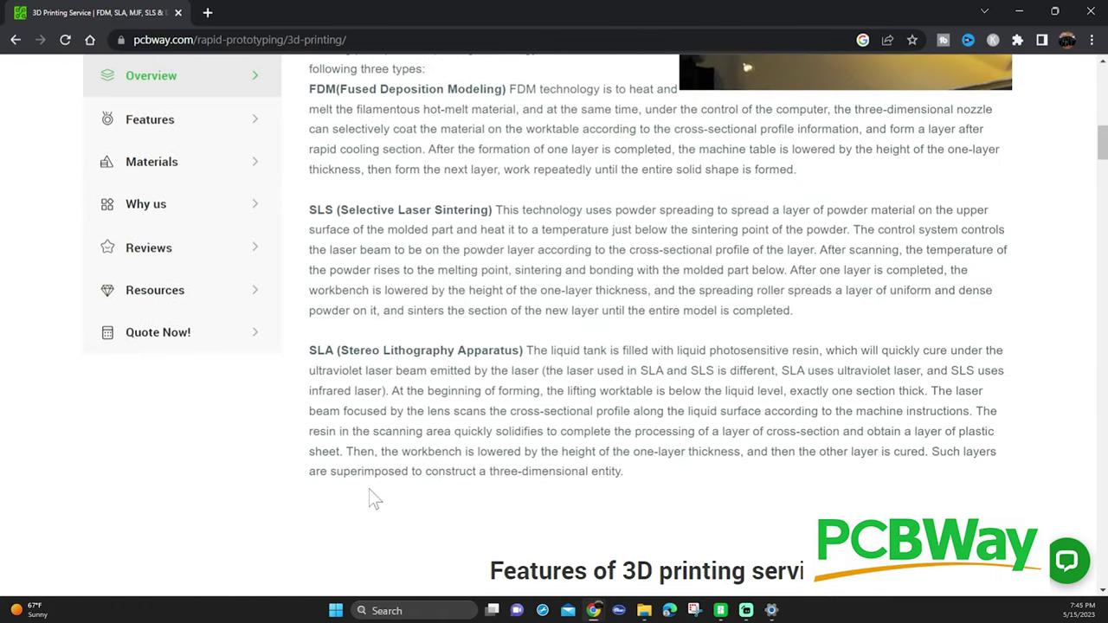
{"action": "scroll", "coordinate": [374, 498], "scroll_direction": "down", "scroll_amount": 15}
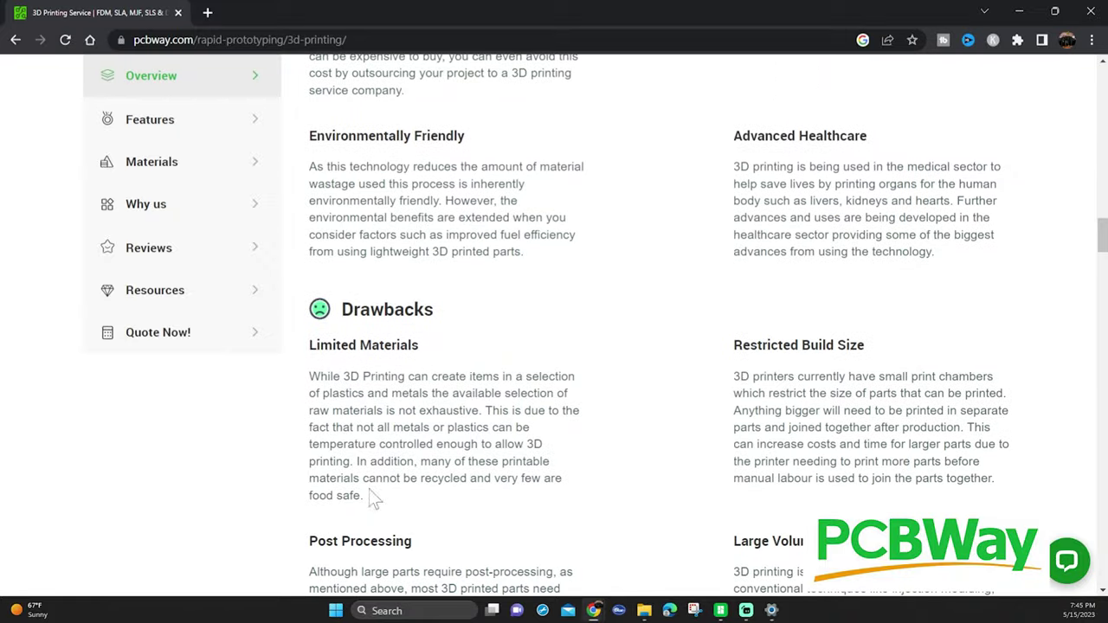
{"action": "scroll", "coordinate": [658, 515], "scroll_direction": "up", "scroll_amount": 20}
{"action": "mouse_move", "coordinate": [833, 173]}
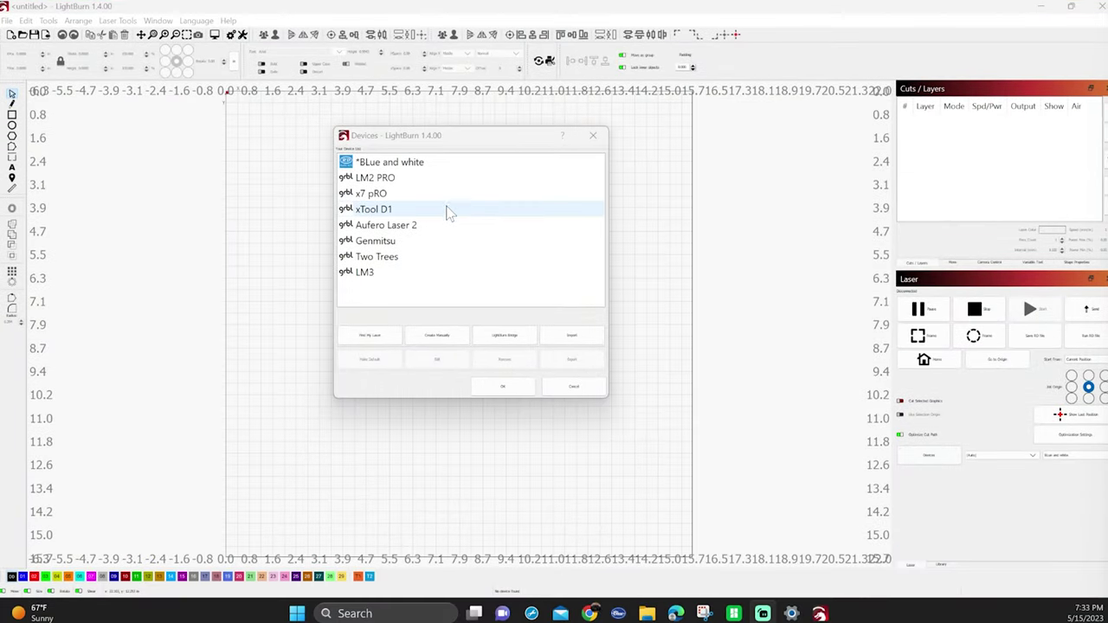
Close the Devices dialog and reopen the laser device list from the Laser window.
{"action": "left_click_drag", "start_coordinate": [457, 143], "coordinate": [427, 145]}
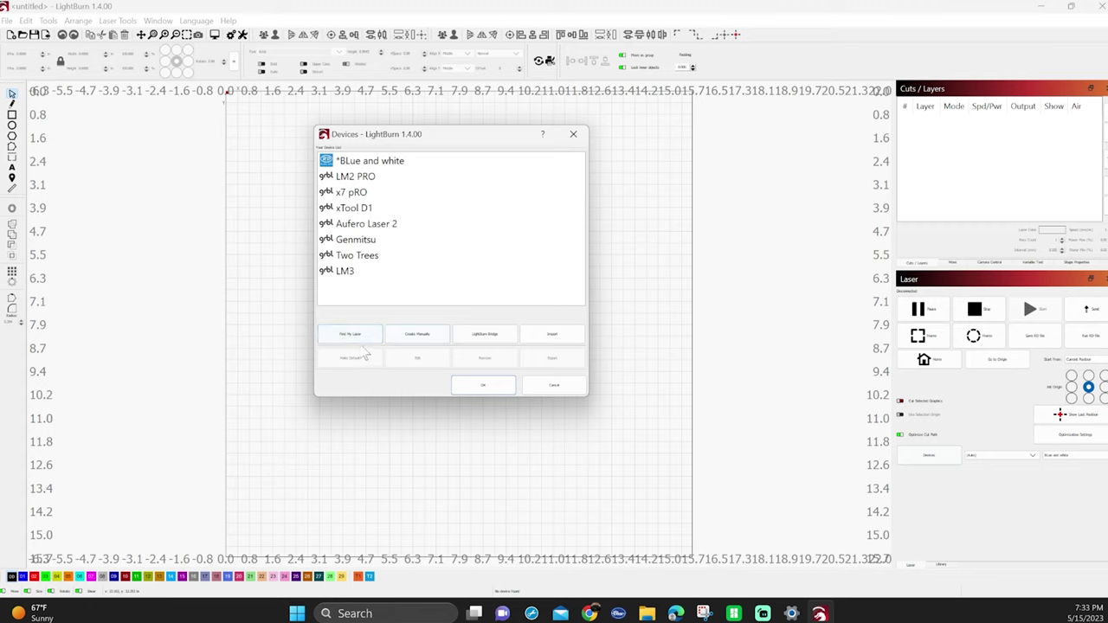
{"action": "left_click", "coordinate": [575, 136]}
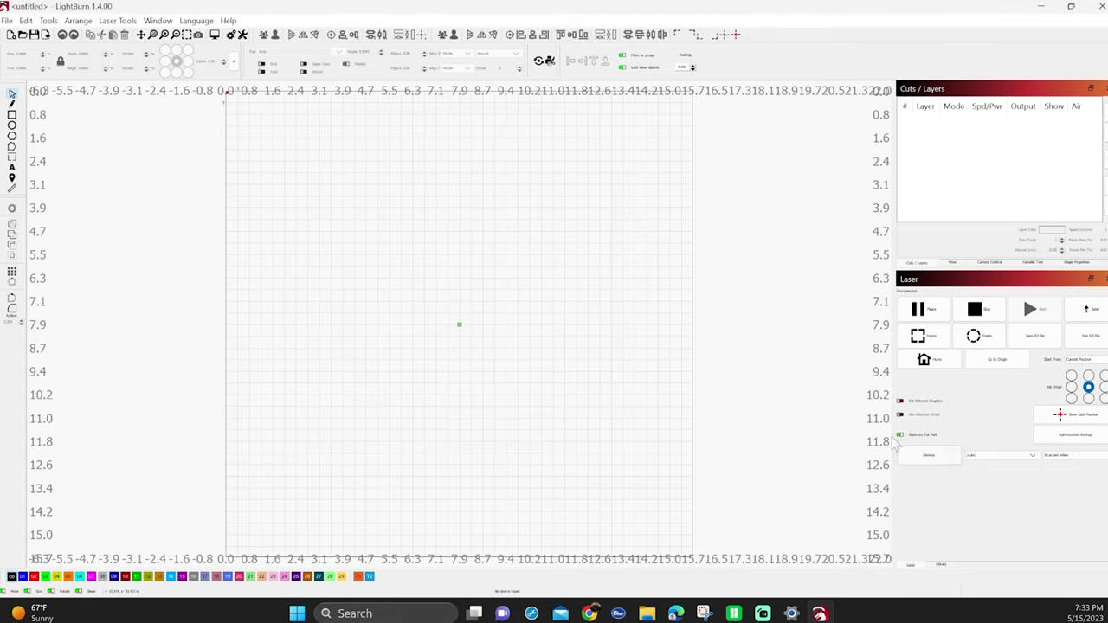
{"action": "left_click", "coordinate": [935, 456]}
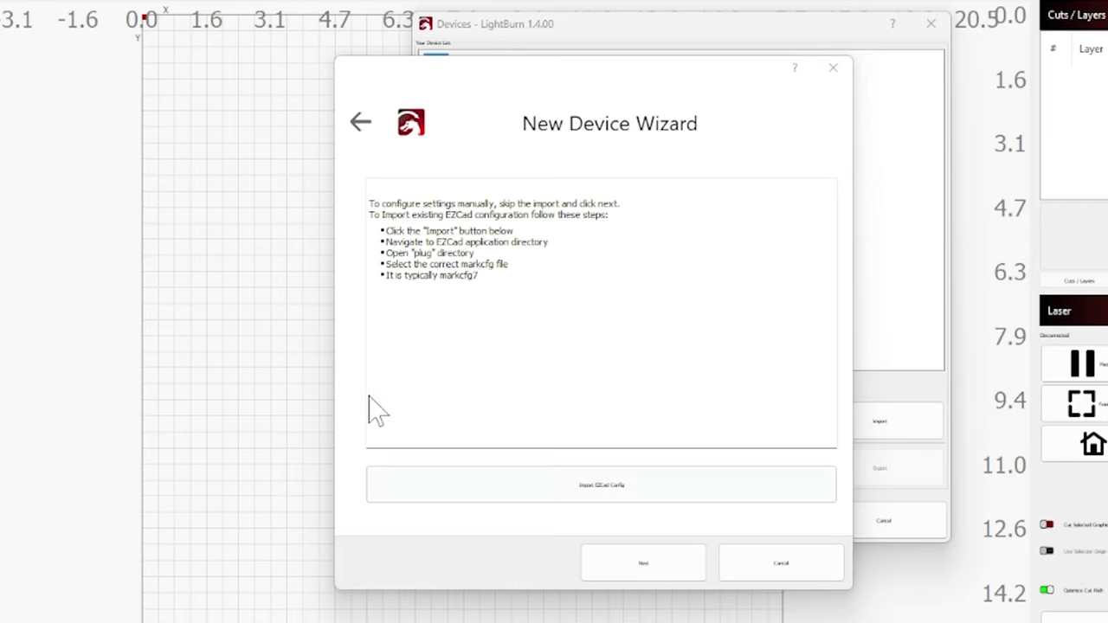
Skip the EZCad config import and continue to naming the JCZFiber device.
{"action": "left_click_drag", "start_coordinate": [576, 91], "coordinate": [560, 74]}
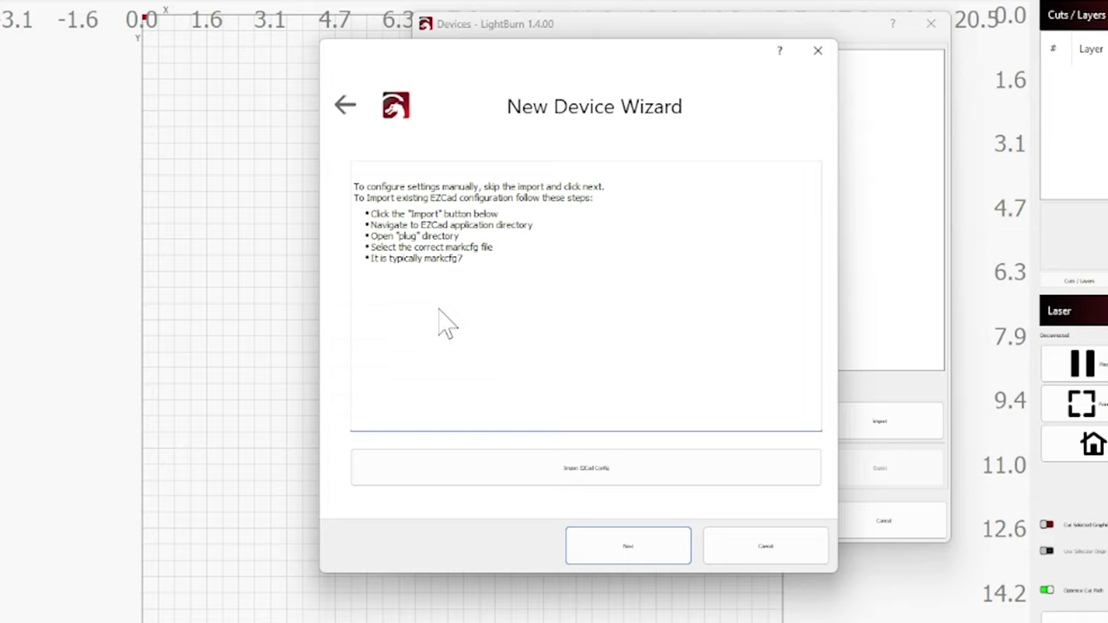
{"action": "left_click", "coordinate": [647, 553]}
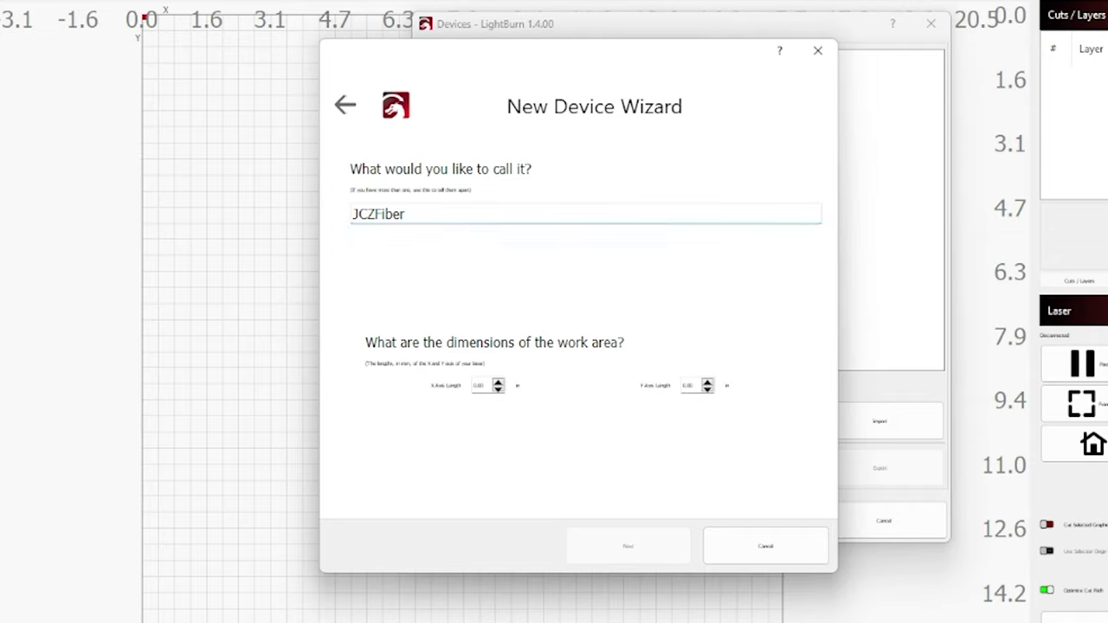
Select the prefilled device name JCZFiber in the name field.
{"action": "left_click_drag", "start_coordinate": [423, 213], "coordinate": [334, 227]}
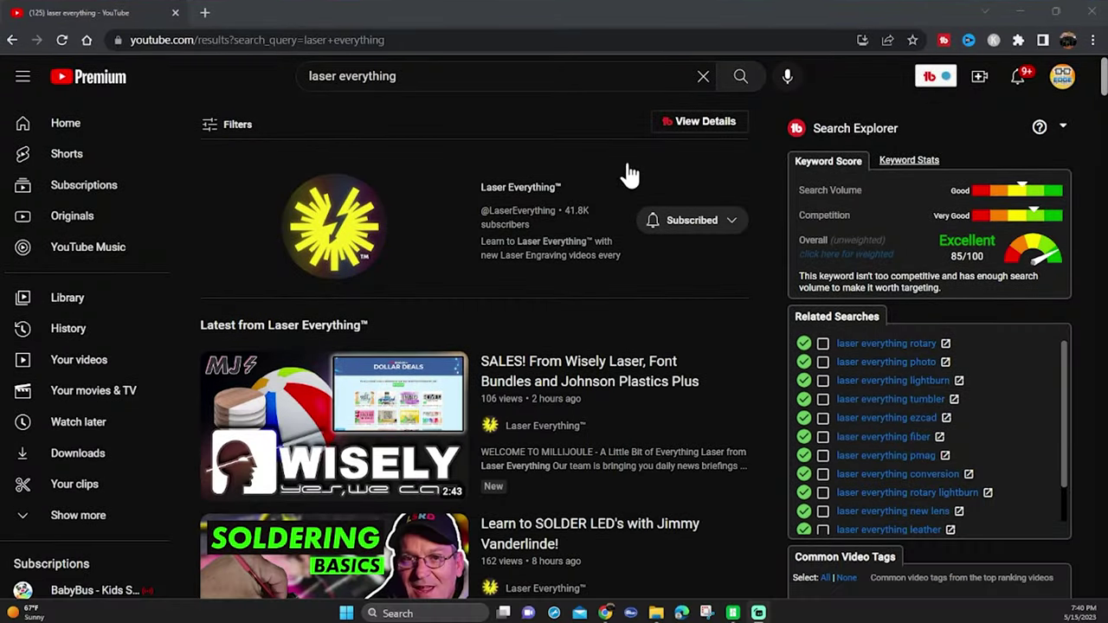
Play Laser Everything's 'LightBurn for Galvo Crash Course' playlist and pause its first video.
{"action": "left_click", "coordinate": [542, 193]}
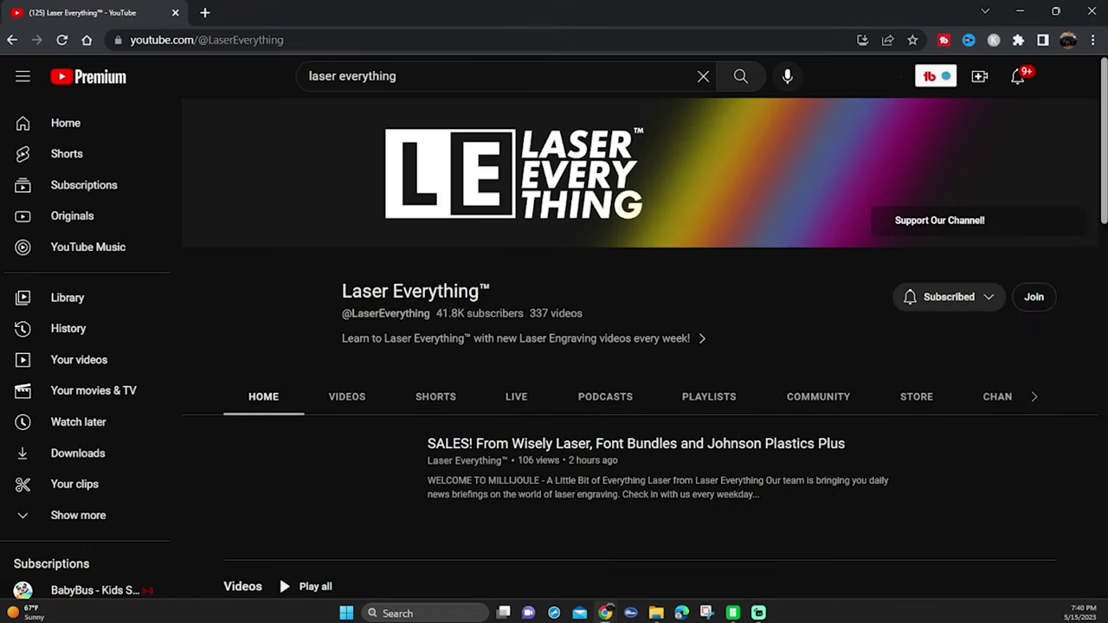
{"action": "left_click", "coordinate": [716, 409]}
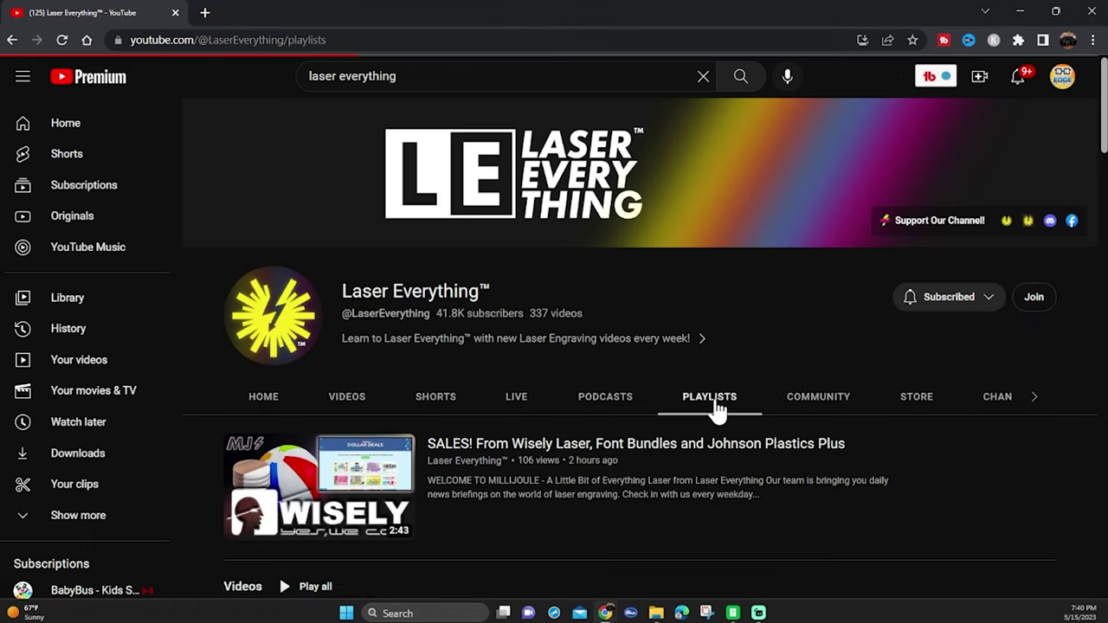
{"action": "scroll", "coordinate": [656, 445], "scroll_direction": "down", "scroll_amount": 5}
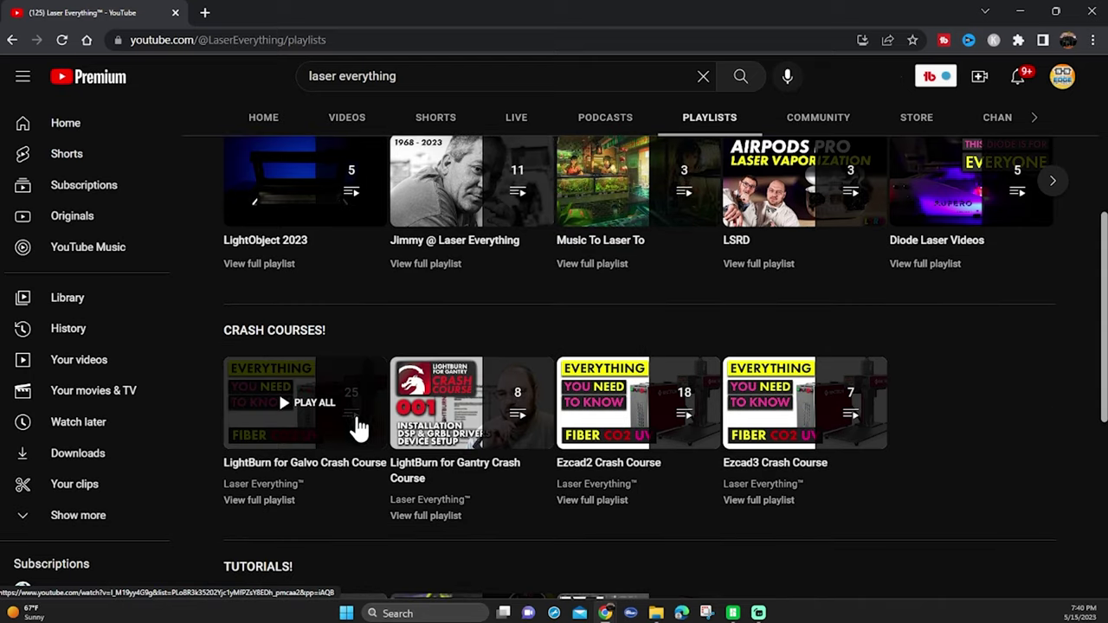
{"action": "left_click", "coordinate": [317, 410]}
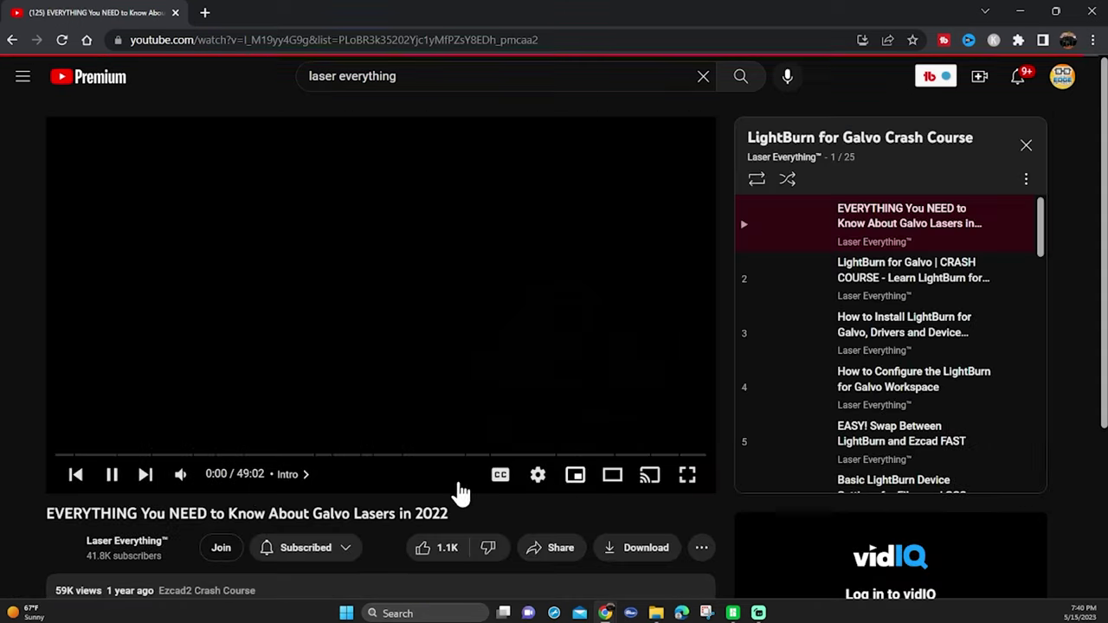
{"action": "left_click", "coordinate": [112, 476]}
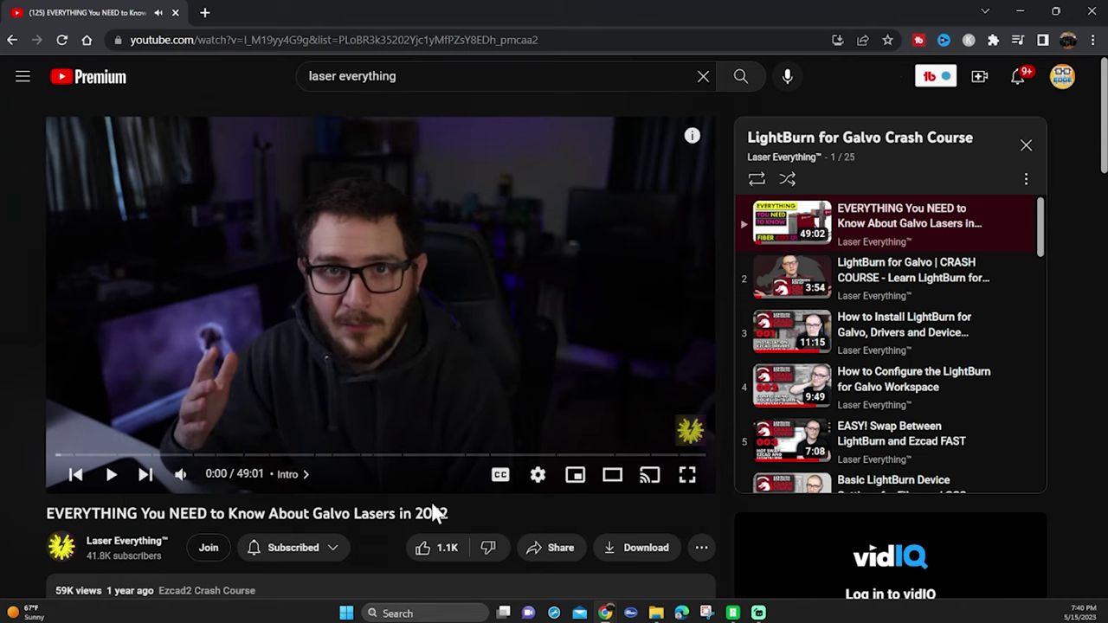
{"action": "scroll", "coordinate": [259, 514], "scroll_direction": "down", "scroll_amount": 1}
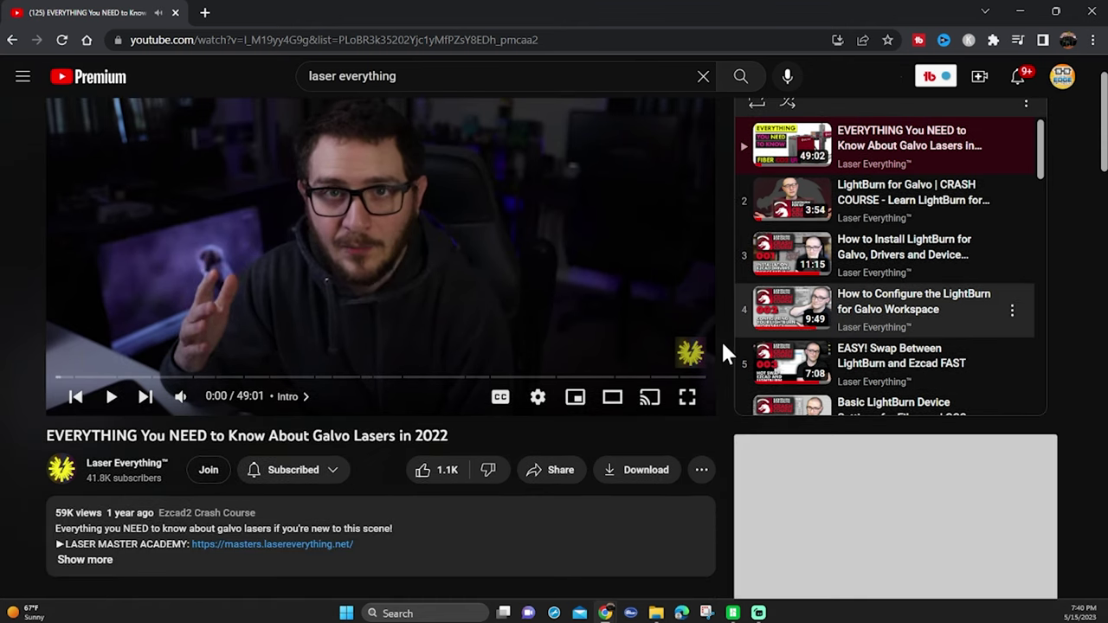